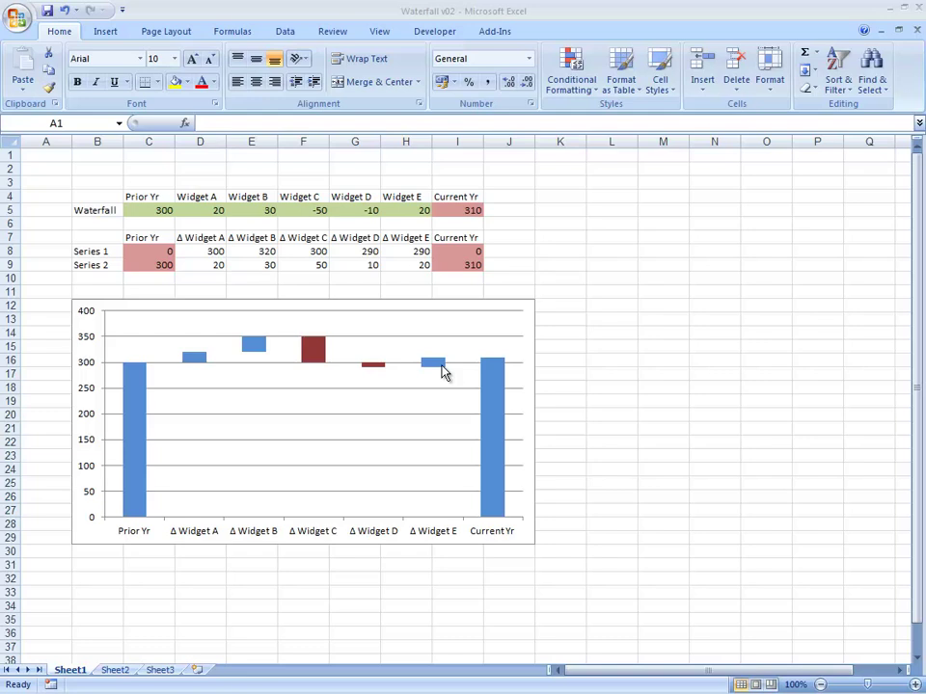
- Review the Waterfall source table in B4:I5 and the Series 1 and Series 2 rows beneath it
click(115, 198)
drag(115, 197, 468, 214)
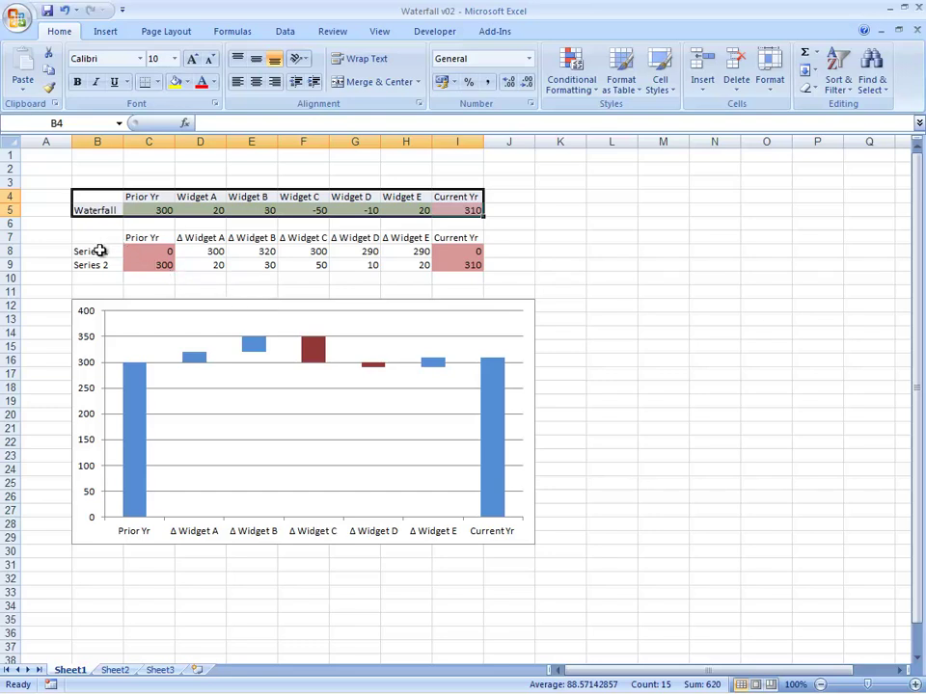
drag(99, 248, 459, 250)
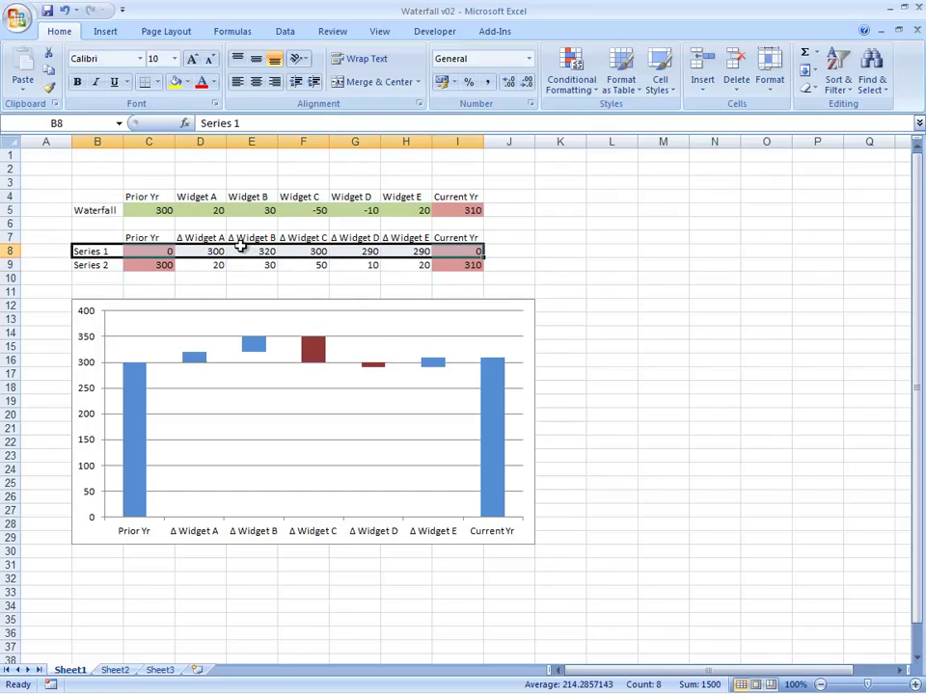
click(200, 250)
drag(164, 250, 450, 263)
click(154, 263)
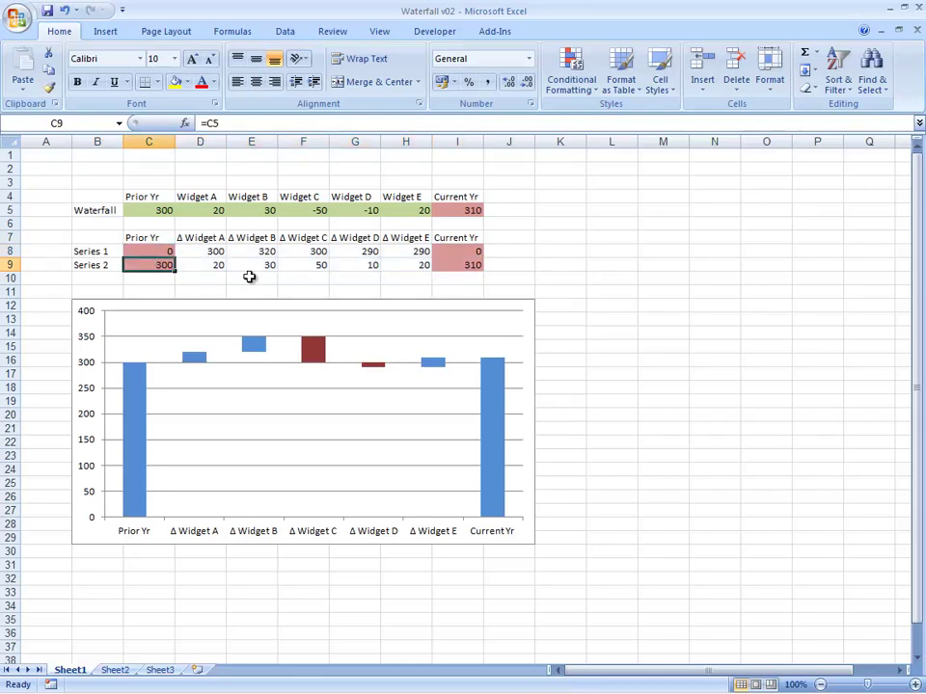
- Examine the Prior Yr cells and the Series 1 formulas for the widget columns in row 8
key(Up)
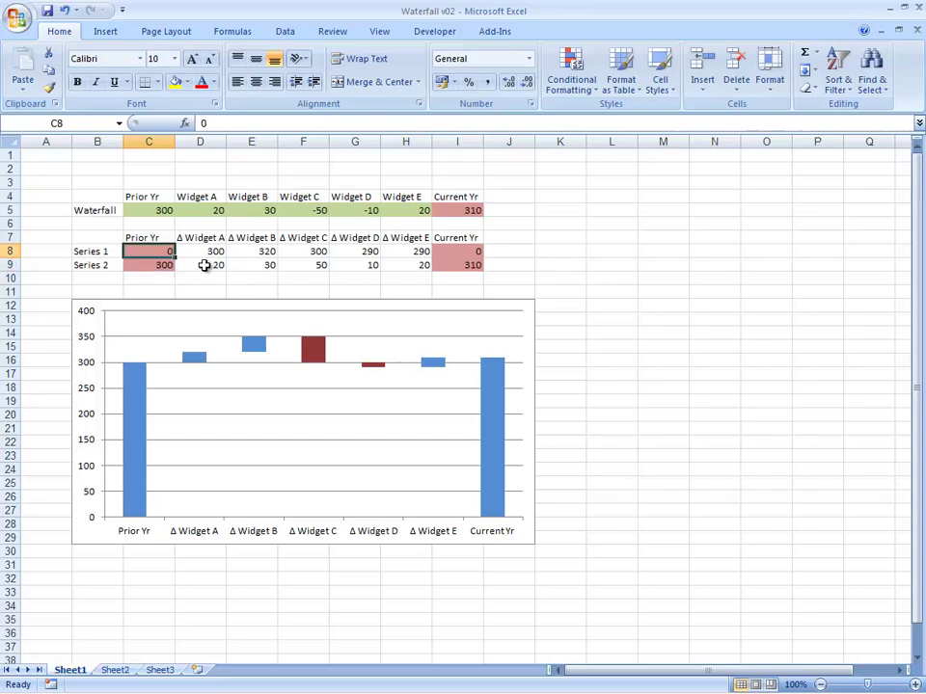
key(Down)
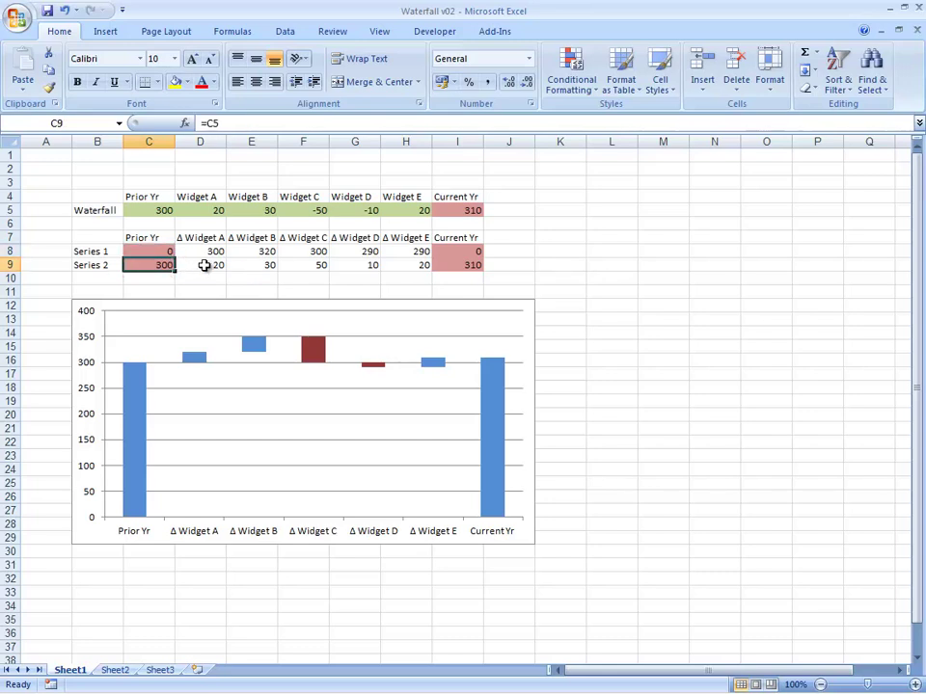
key(Up)
key(Right)
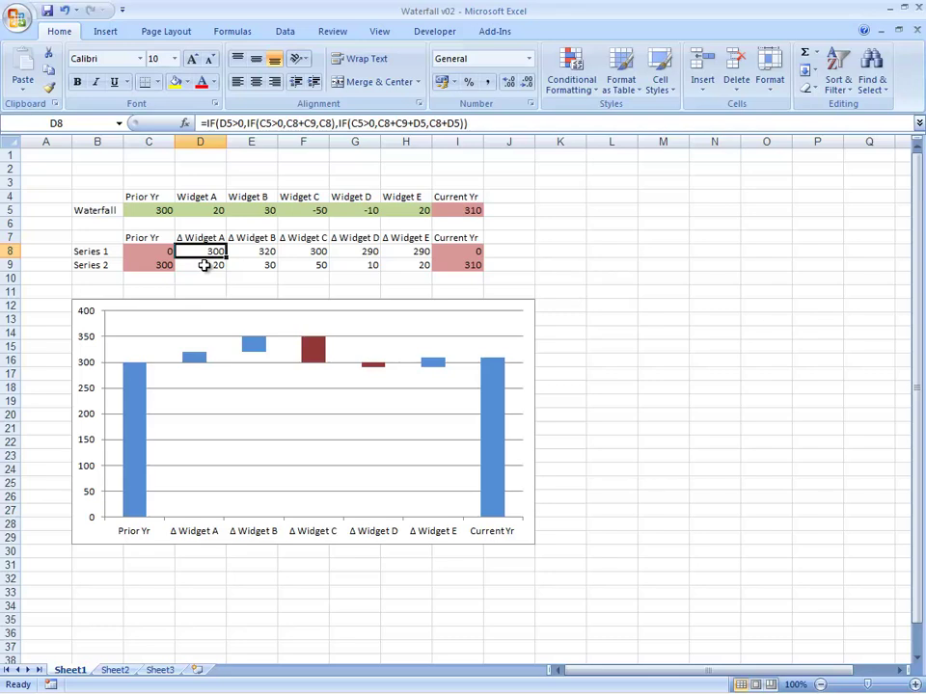
key(Left)
key(Down)
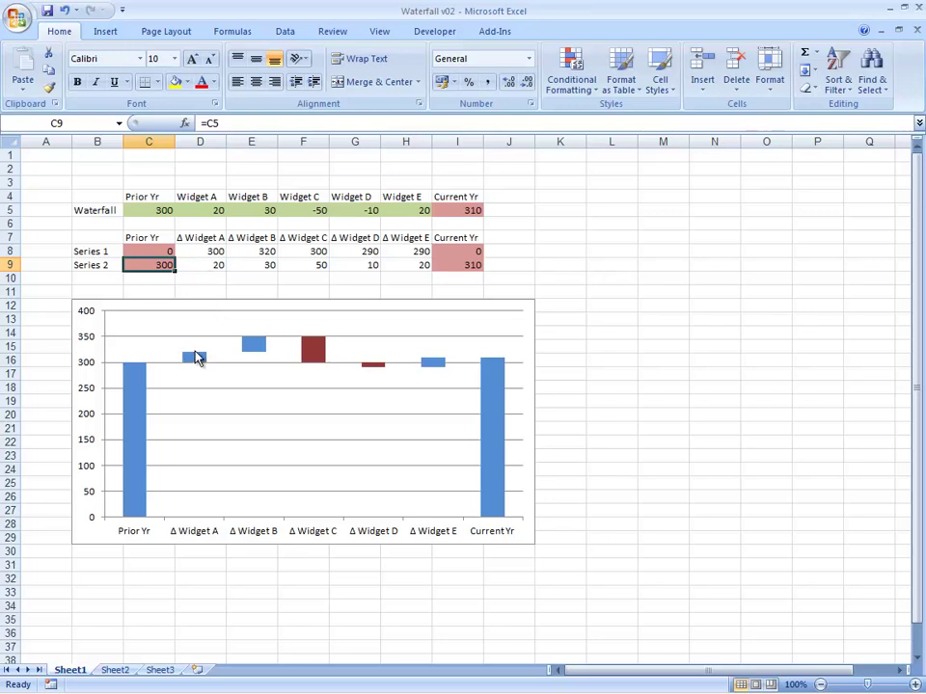
click(248, 252)
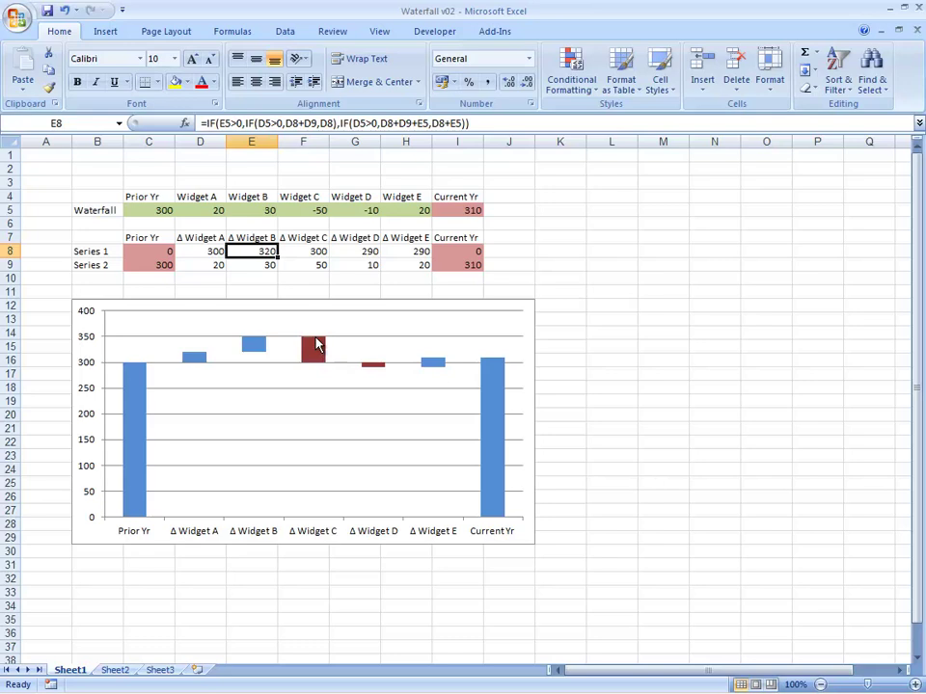
key(Right)
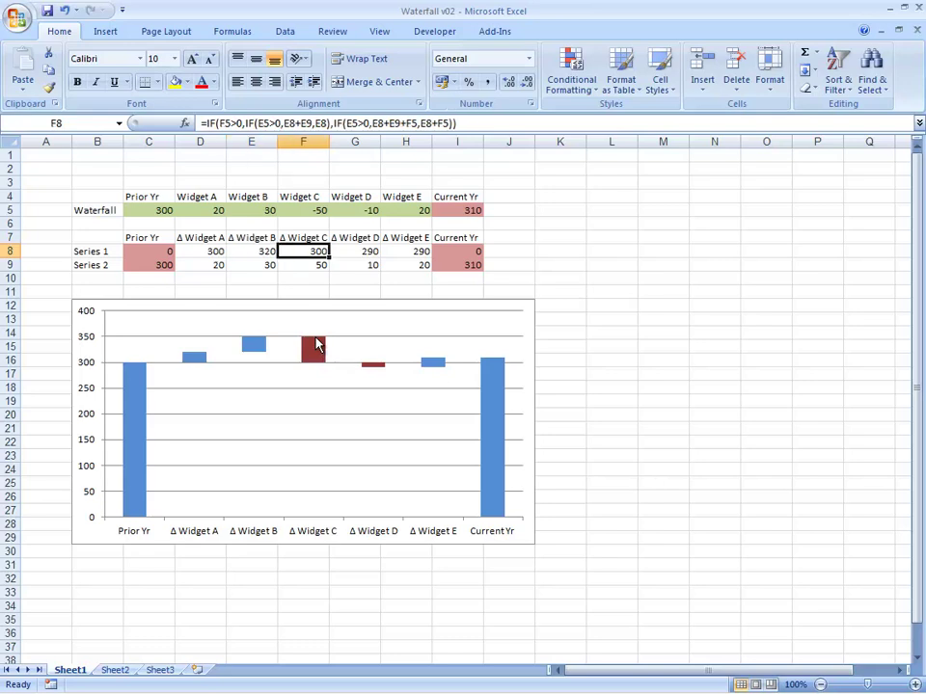
key(Right)
key(Left)
key(Left)
key(Left)
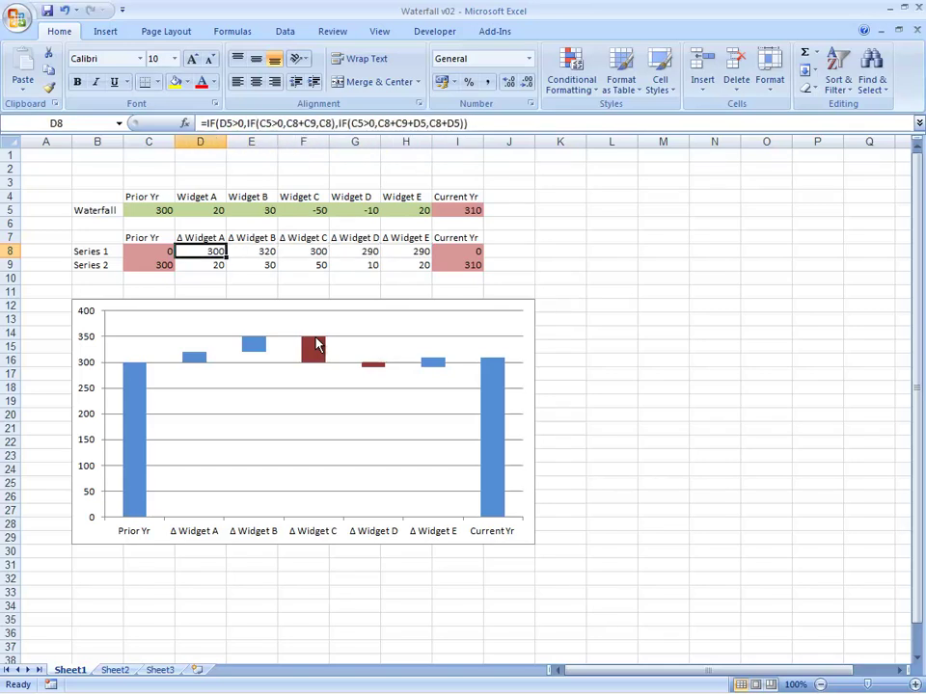
- Delete the existing waterfall chart from Sheet1
click(306, 300)
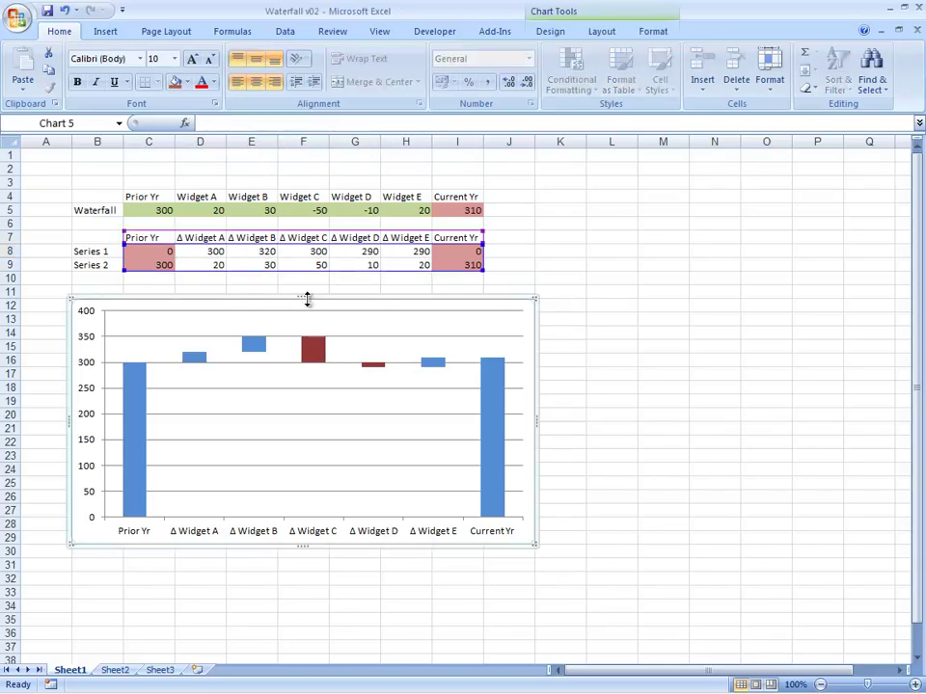
key(Escape)
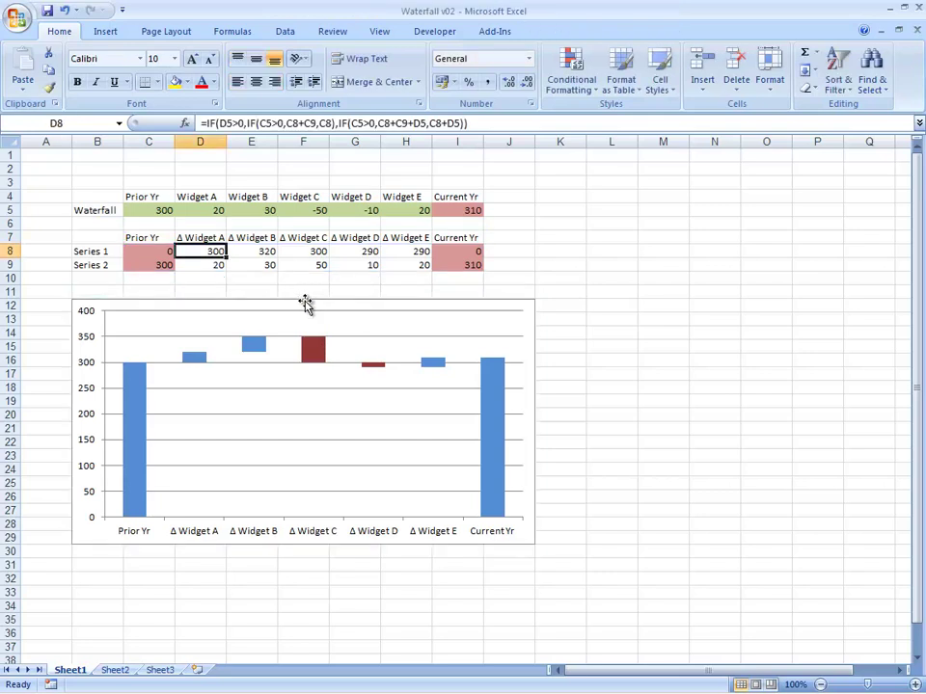
click(305, 302)
key(Delete)
- Insert a 2-D stacked column chart from the series table in B7:I9
key(Up)
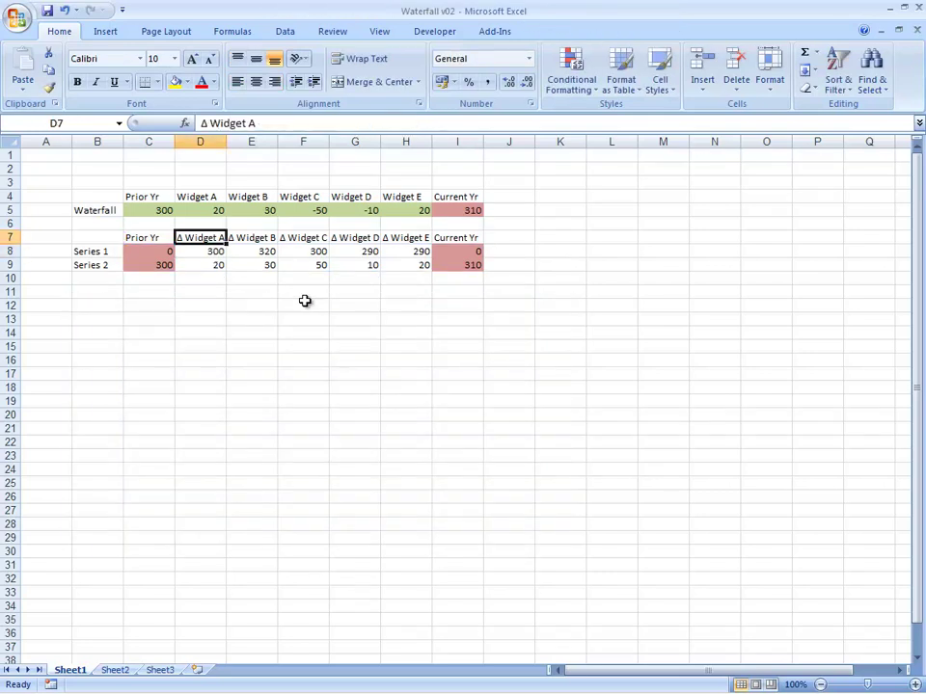
key(Left)
key(Left)
key(shift+Down)
key(shift+Down)
key(shift+Right)
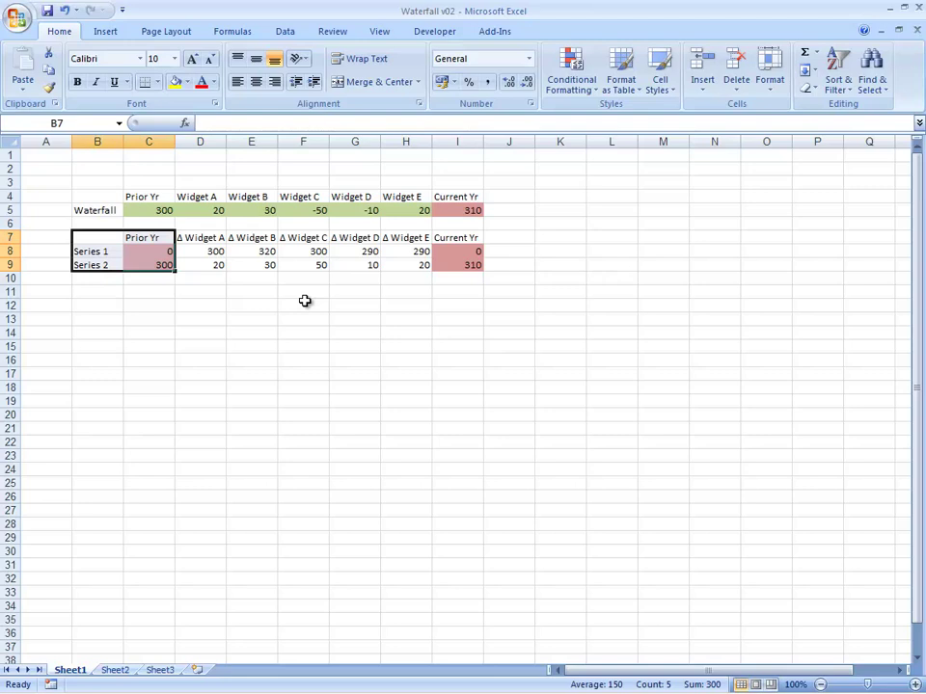
key(ctrl+shift+Right)
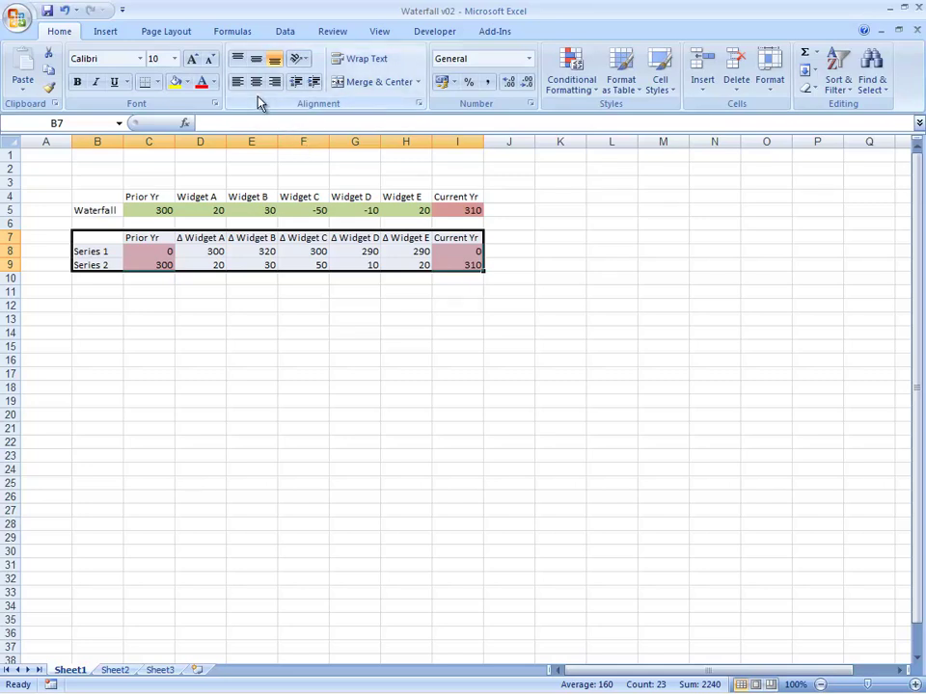
click(108, 30)
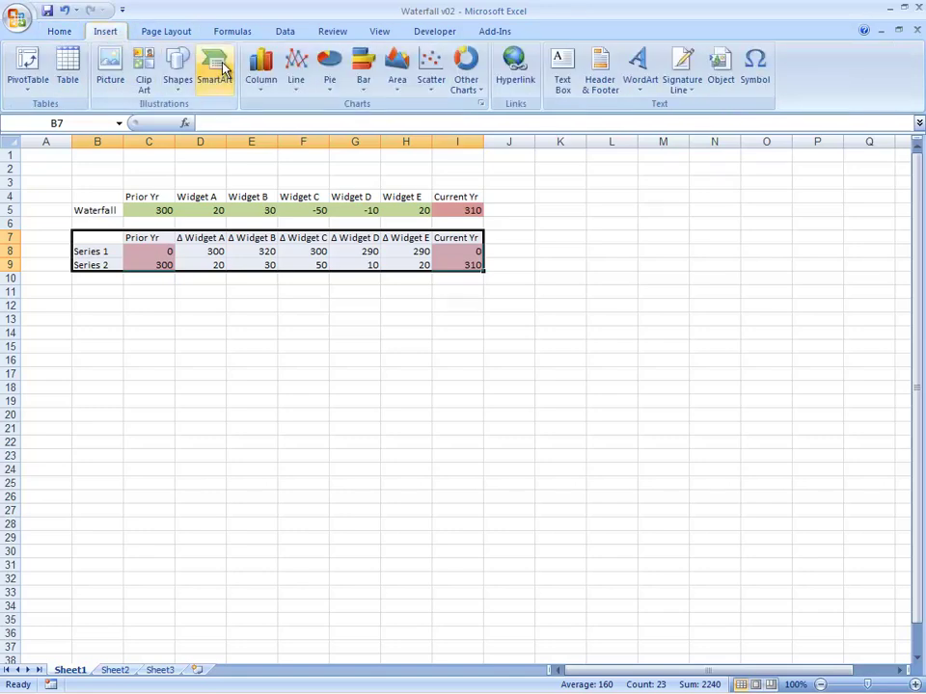
click(269, 80)
click(322, 138)
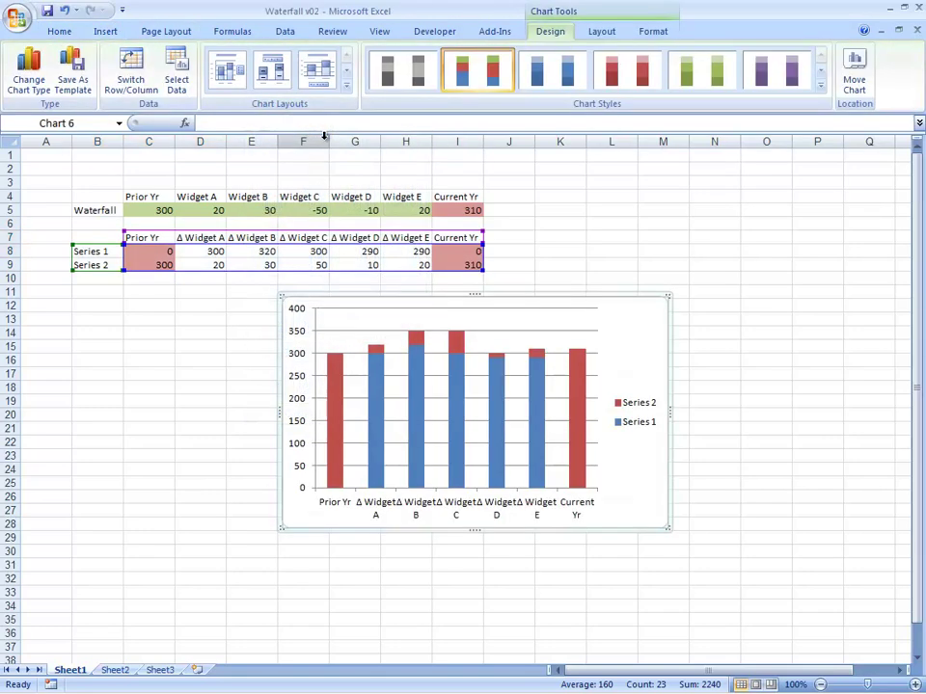
- Move and resize the new chart to cover cells B12:I29, and delete its legend
drag(517, 296, 258, 298)
key(alt)
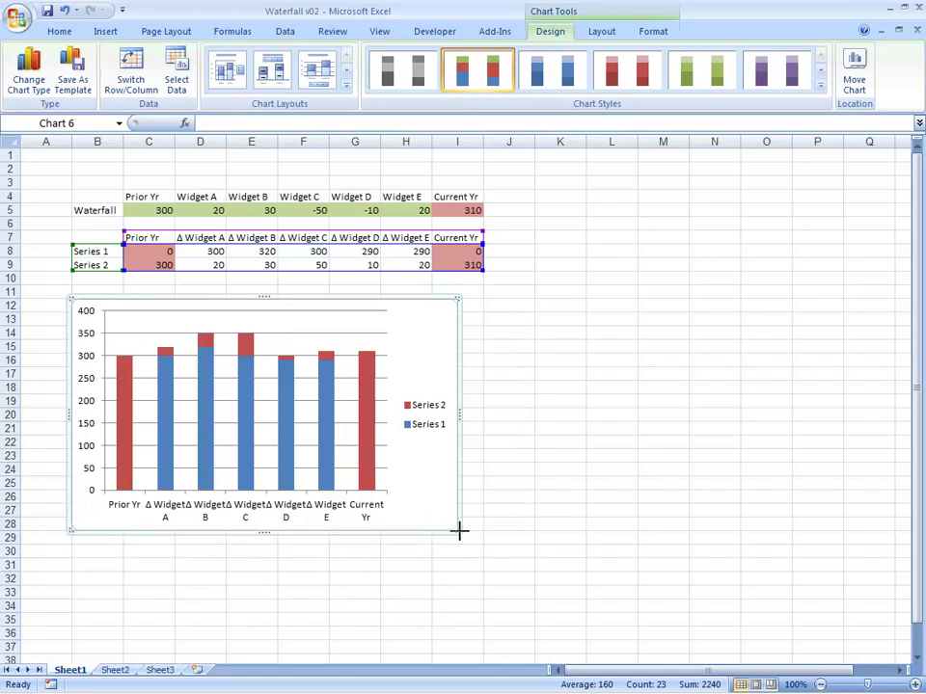
drag(459, 530, 484, 544)
click(454, 442)
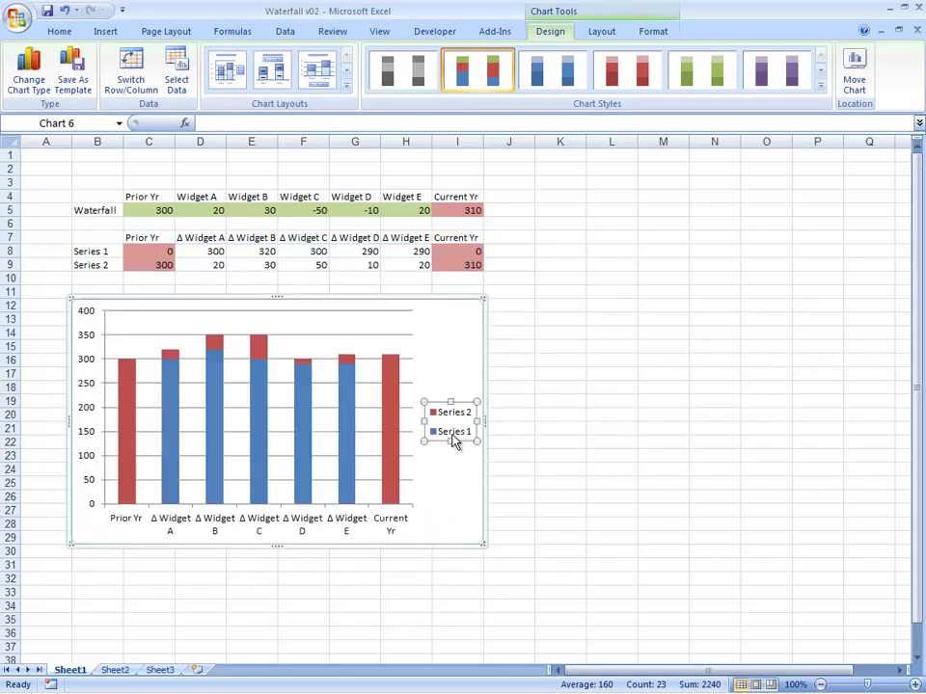
key(Delete)
- Format the Series 1 columns of the chart with no fill and no border line
click(134, 413)
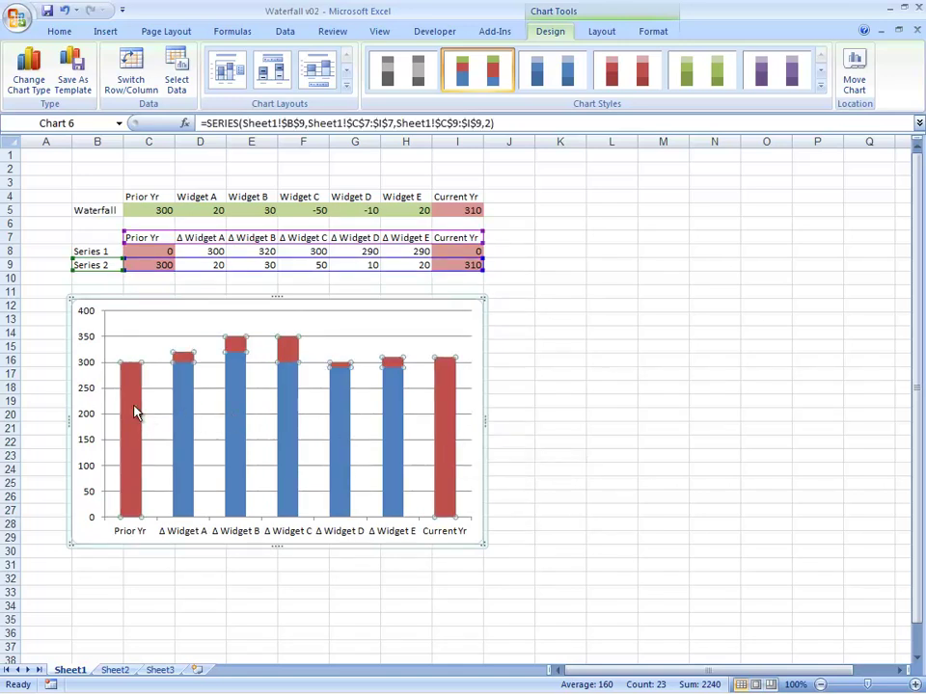
click(186, 425)
right_click(186, 425)
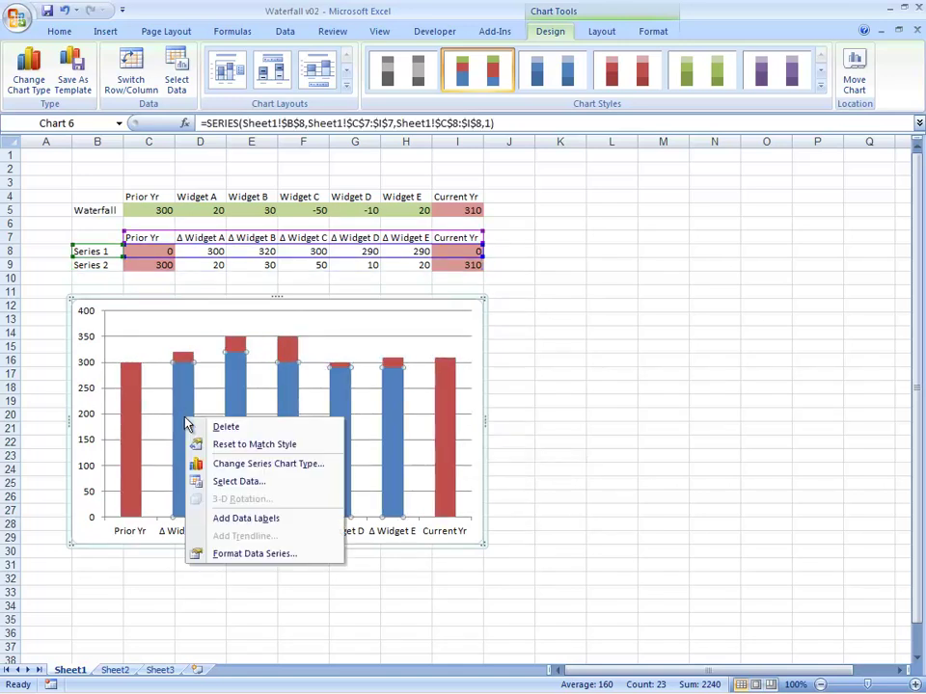
click(234, 551)
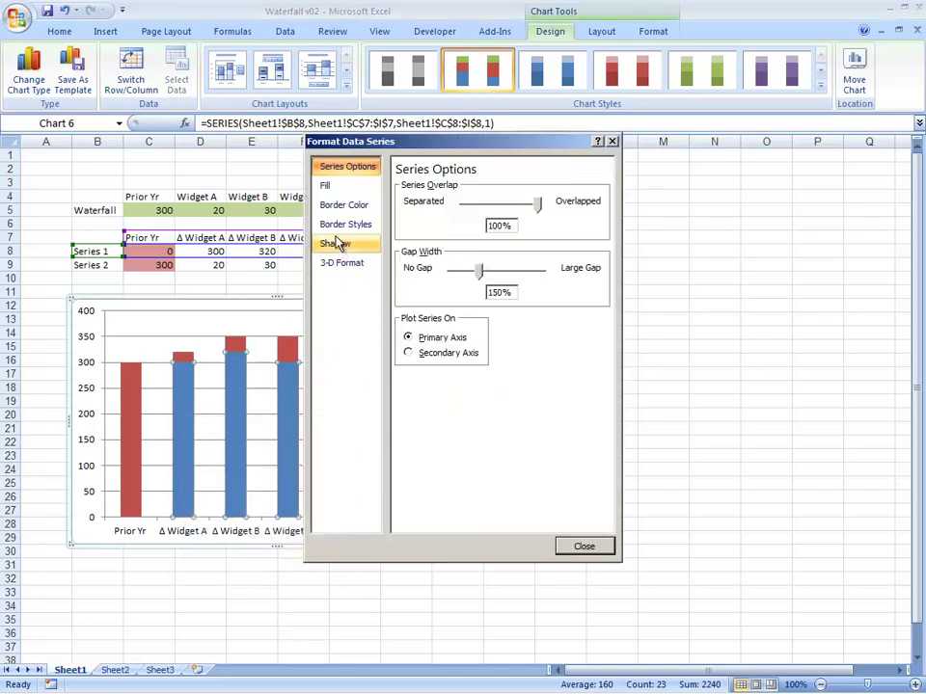
click(328, 187)
click(419, 189)
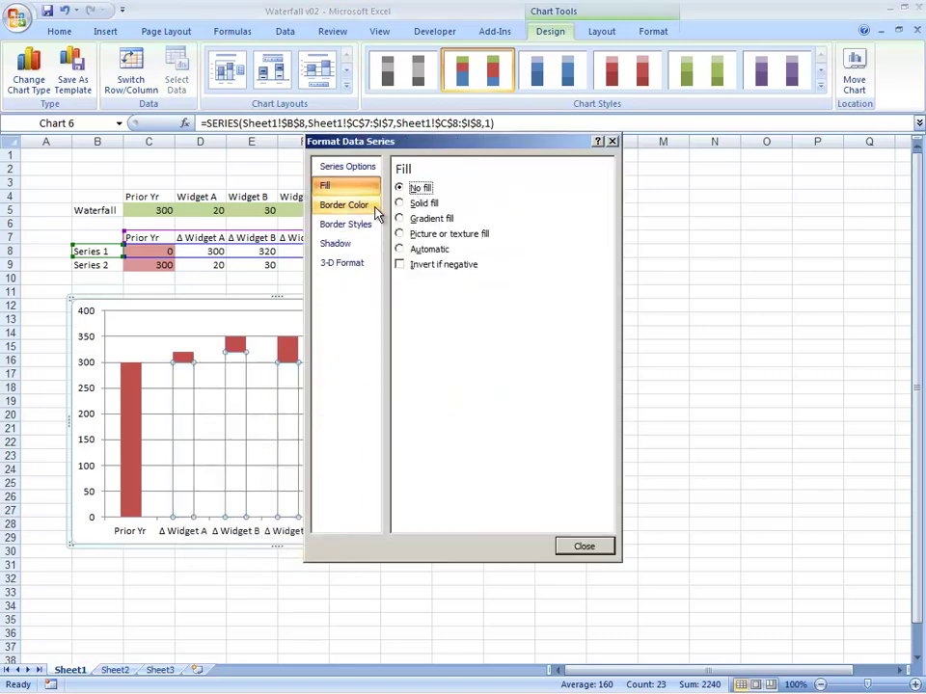
click(371, 205)
click(414, 188)
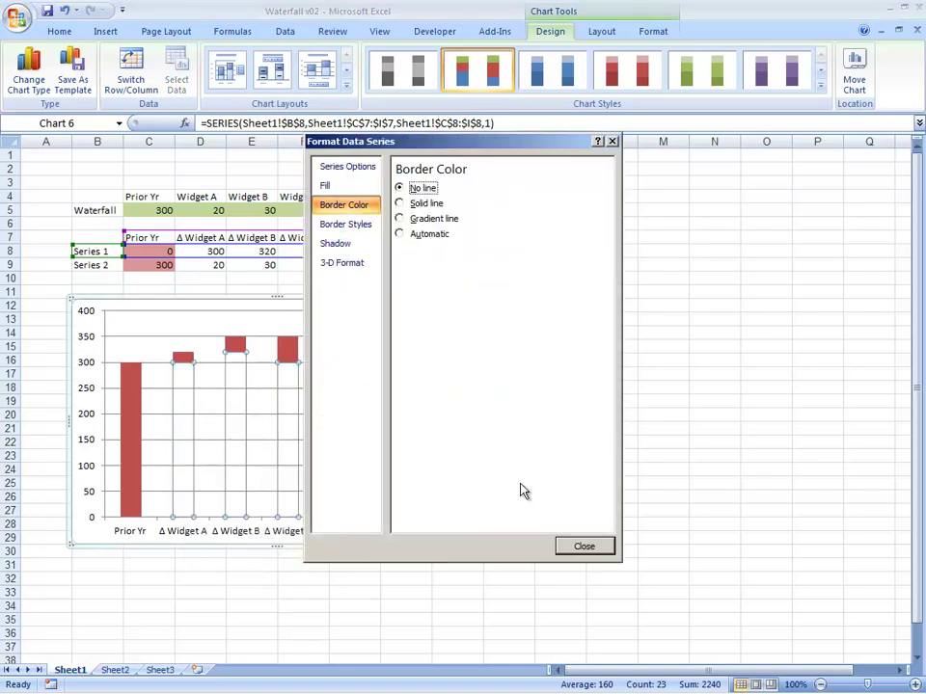
click(584, 546)
- Give the Series 2 columns a solid blue fill and no border line, and return to cell A1
click(134, 453)
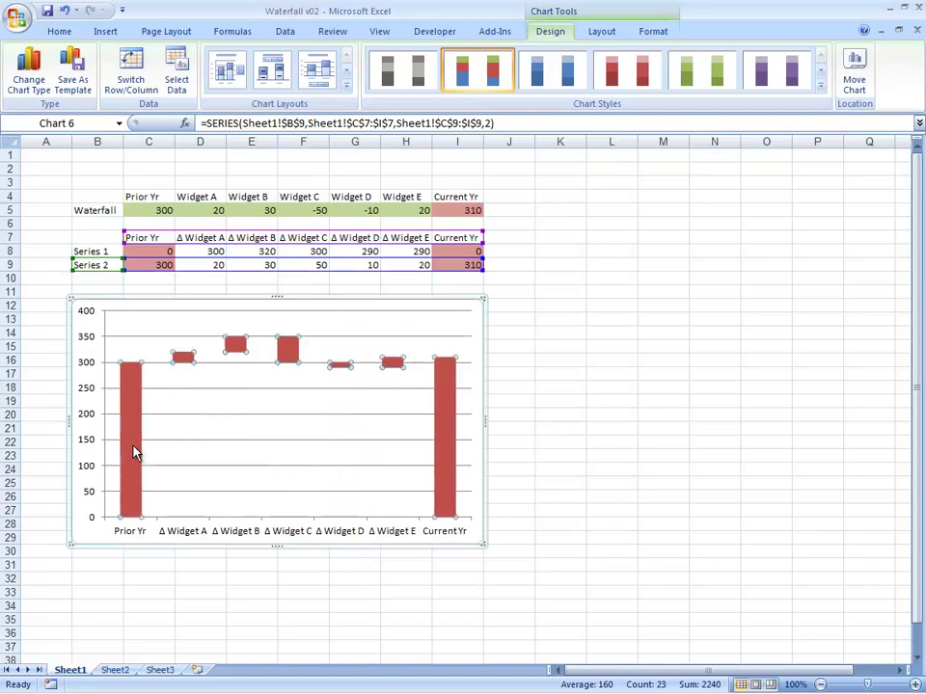
right_click(134, 453)
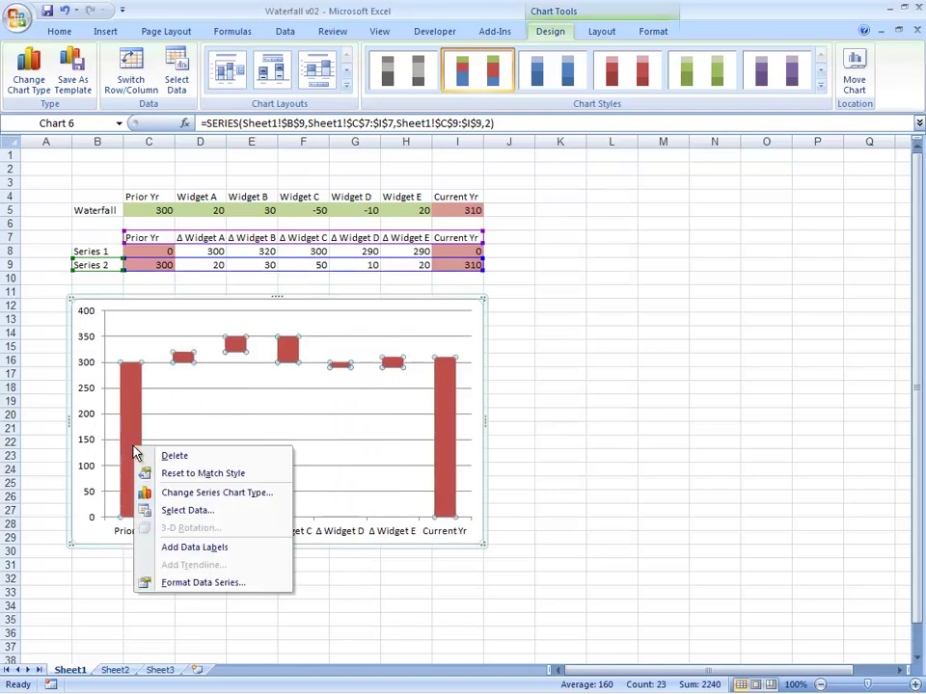
click(256, 584)
click(328, 185)
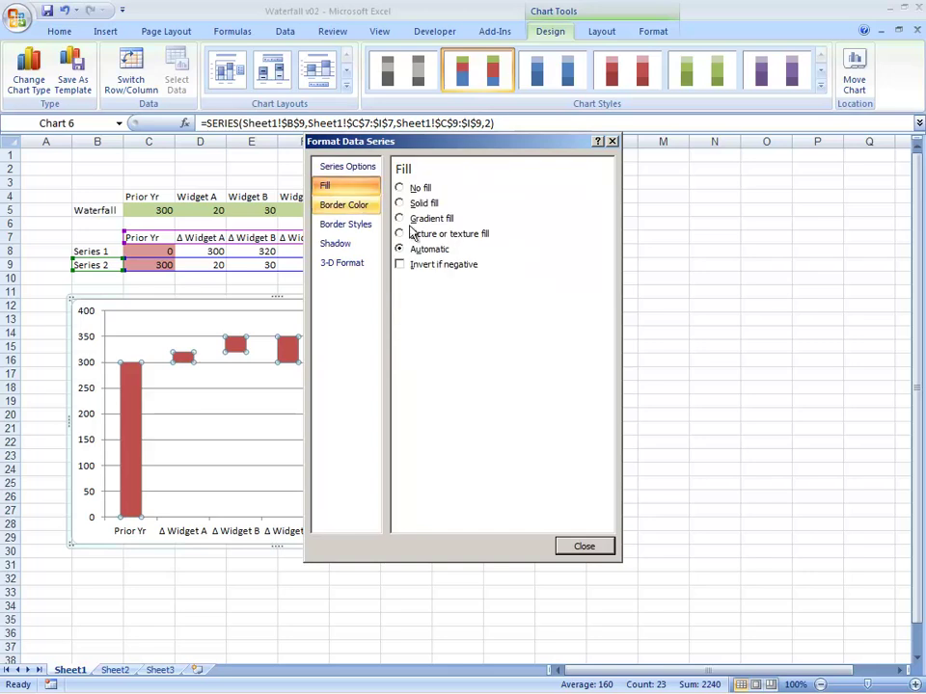
click(423, 202)
click(461, 283)
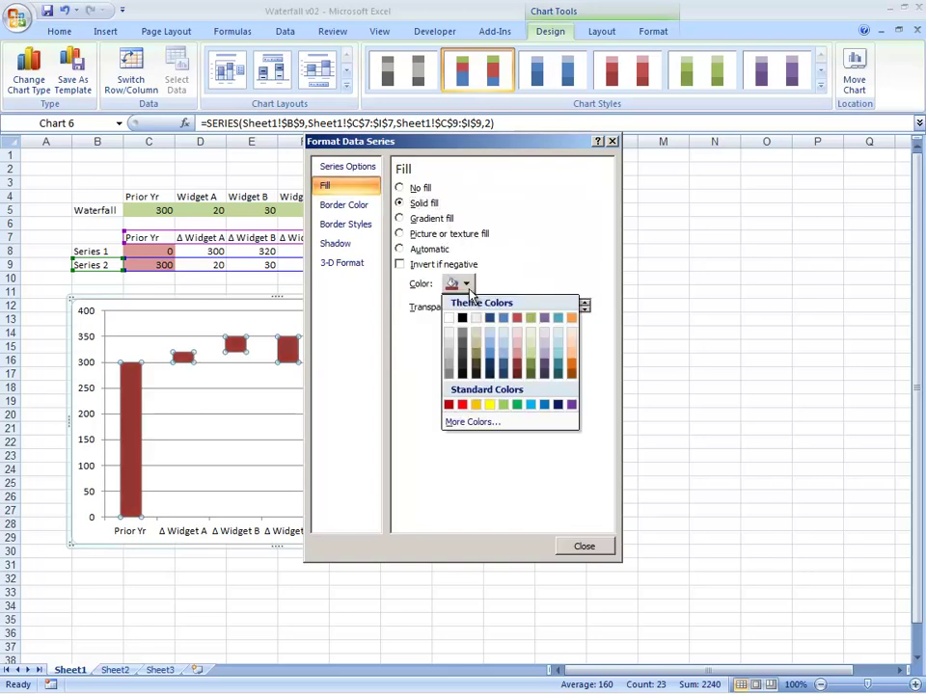
click(491, 355)
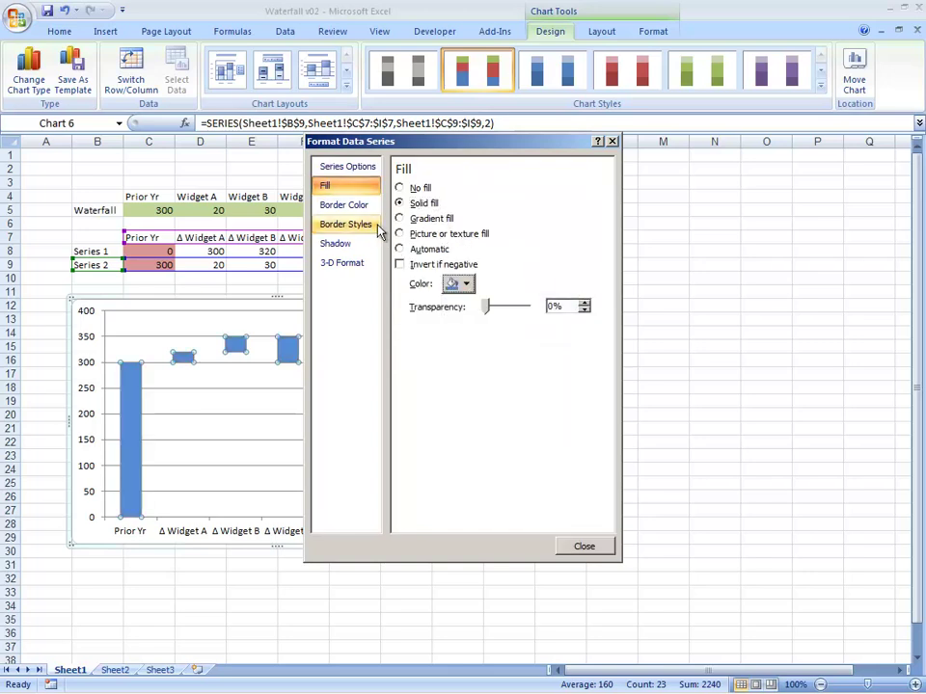
click(352, 206)
click(418, 188)
click(584, 546)
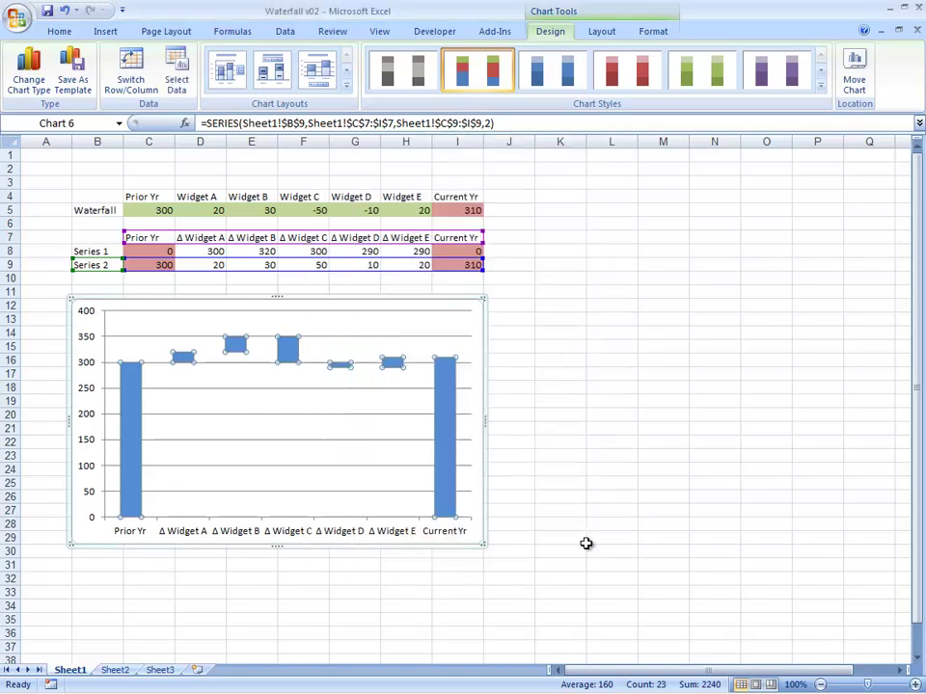
click(511, 578)
key(ctrl+Home)
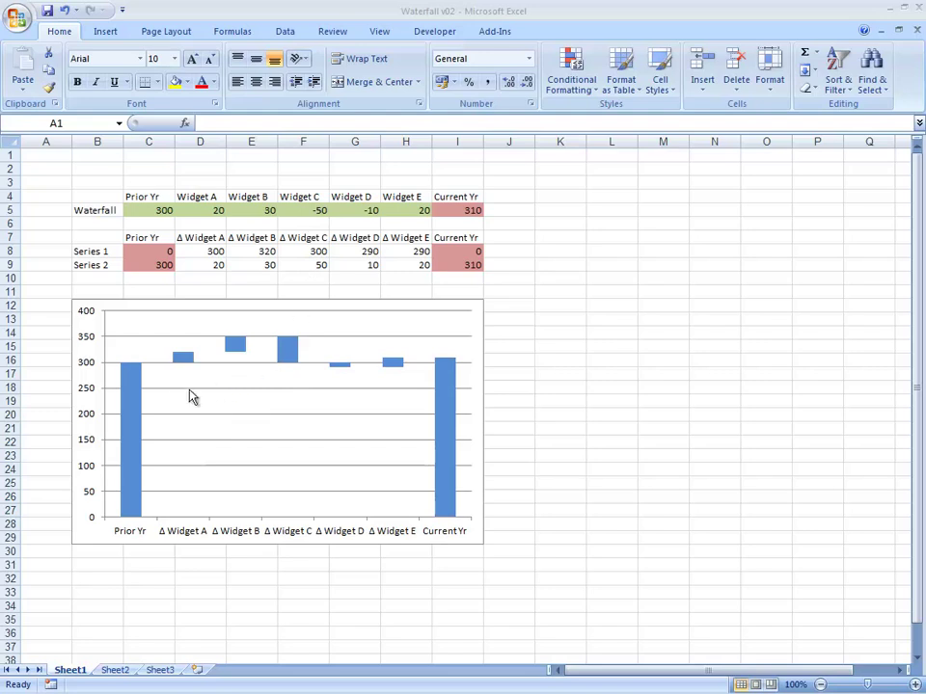
- Give only the Δ Widget C column of the waterfall chart a solid dark red fill
click(288, 356)
click(287, 356)
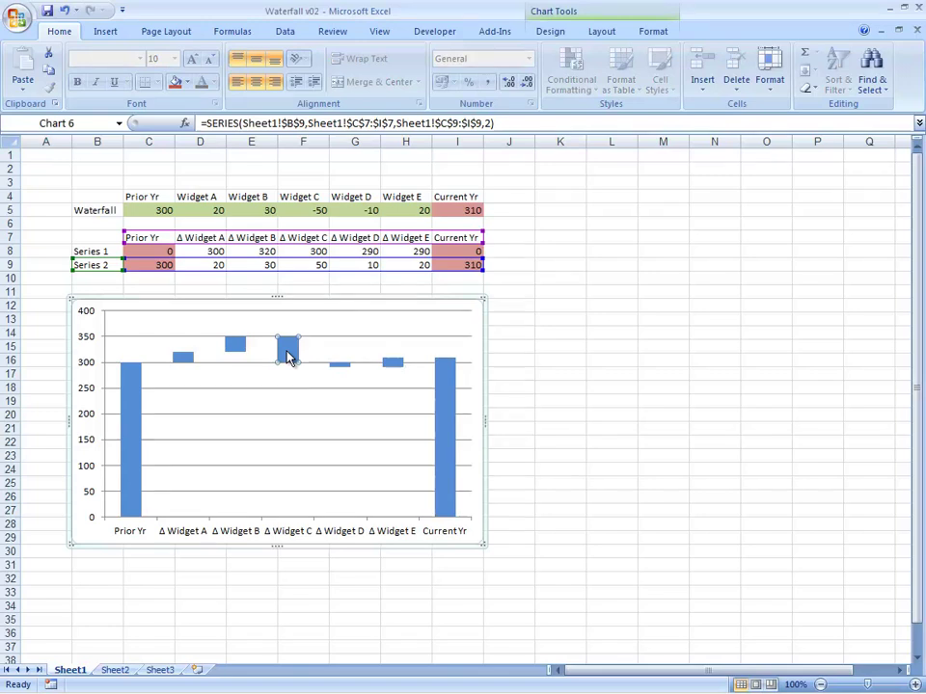
right_click(287, 357)
click(376, 490)
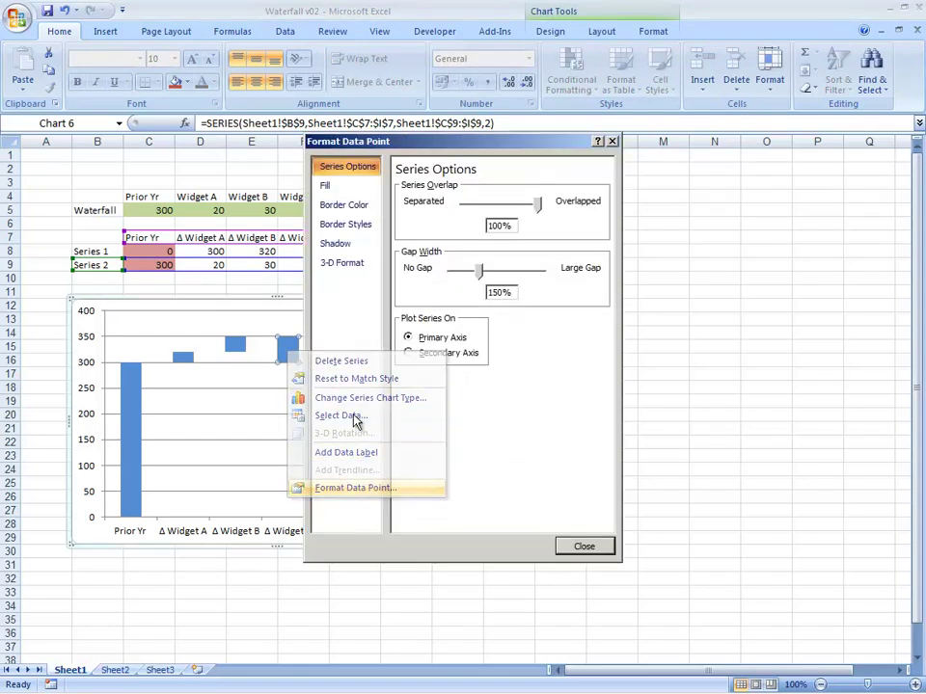
click(333, 186)
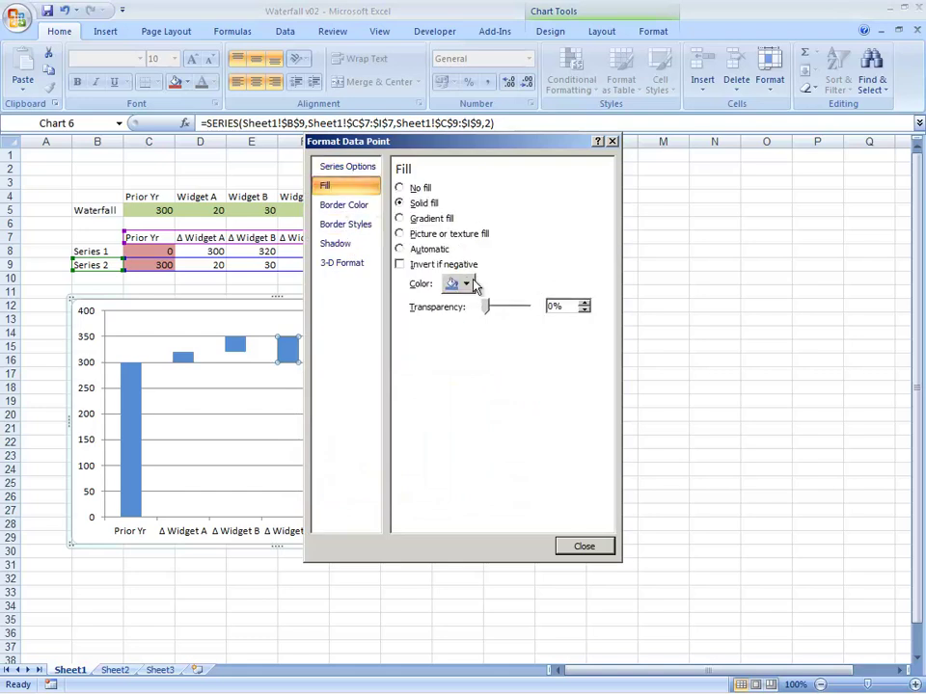
click(448, 404)
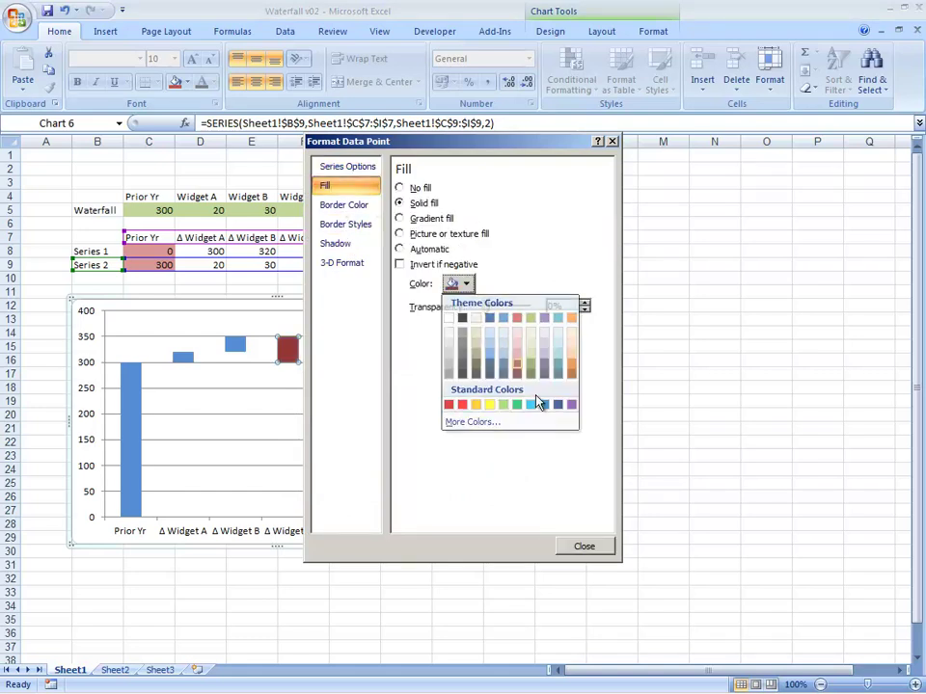
click(584, 546)
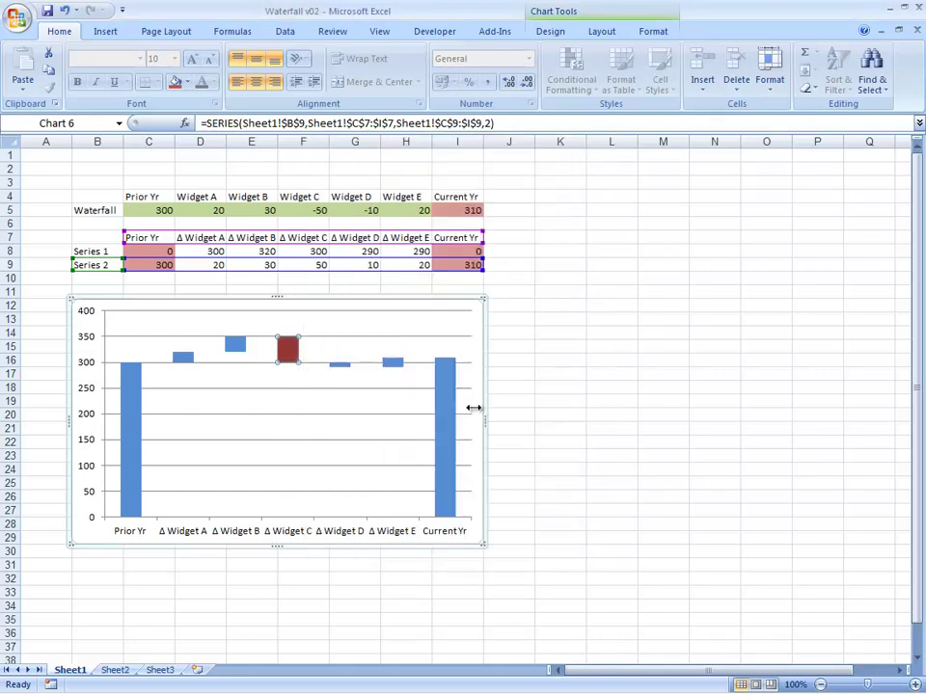
- Give only the Δ Widget D column a solid dark red fill, and return to cell A1
right_click(337, 365)
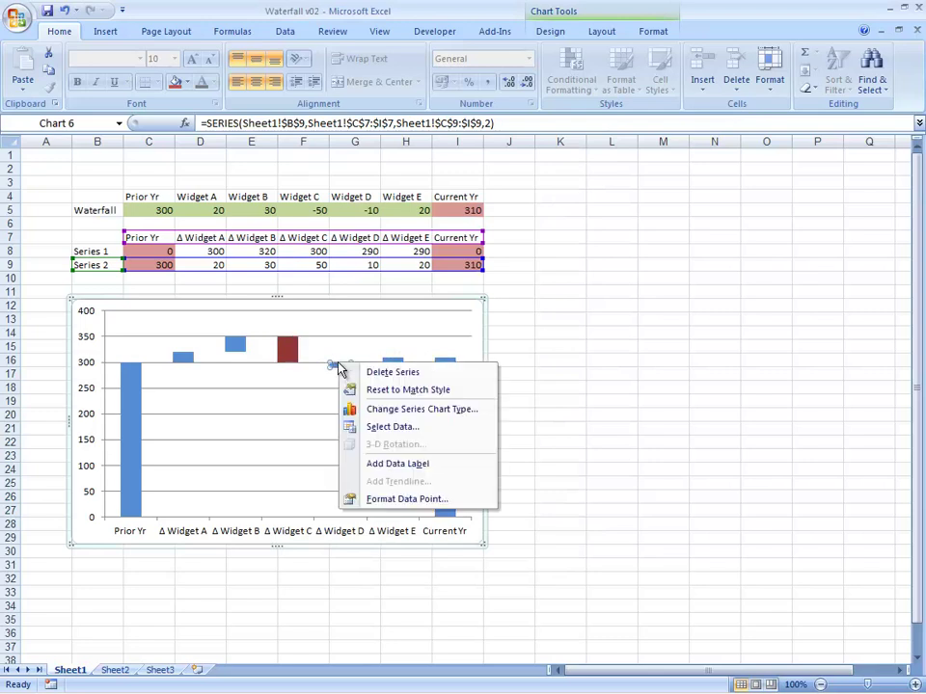
click(411, 500)
click(337, 192)
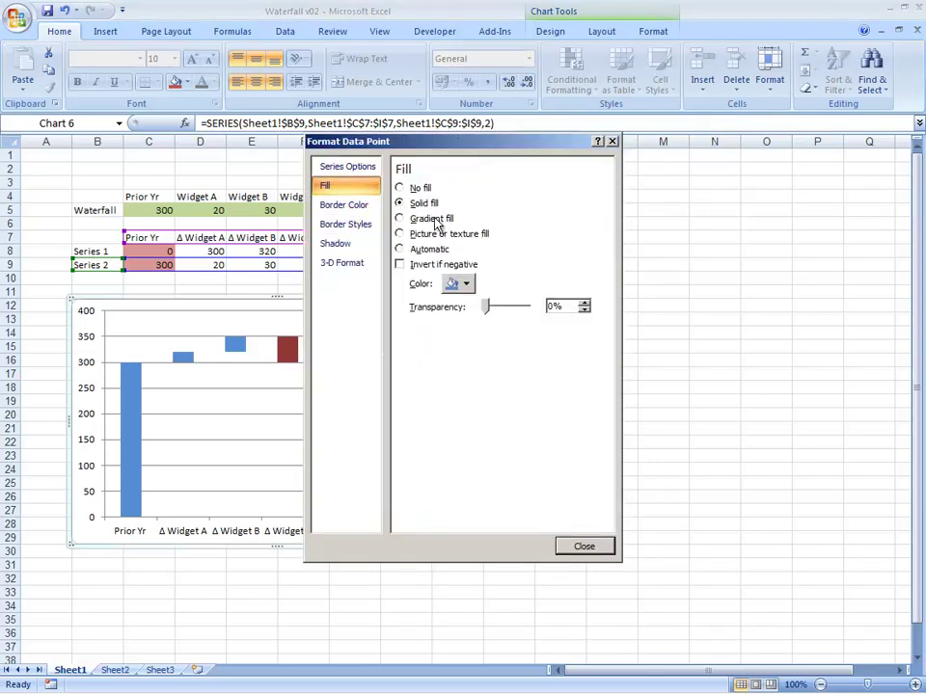
click(461, 284)
click(551, 459)
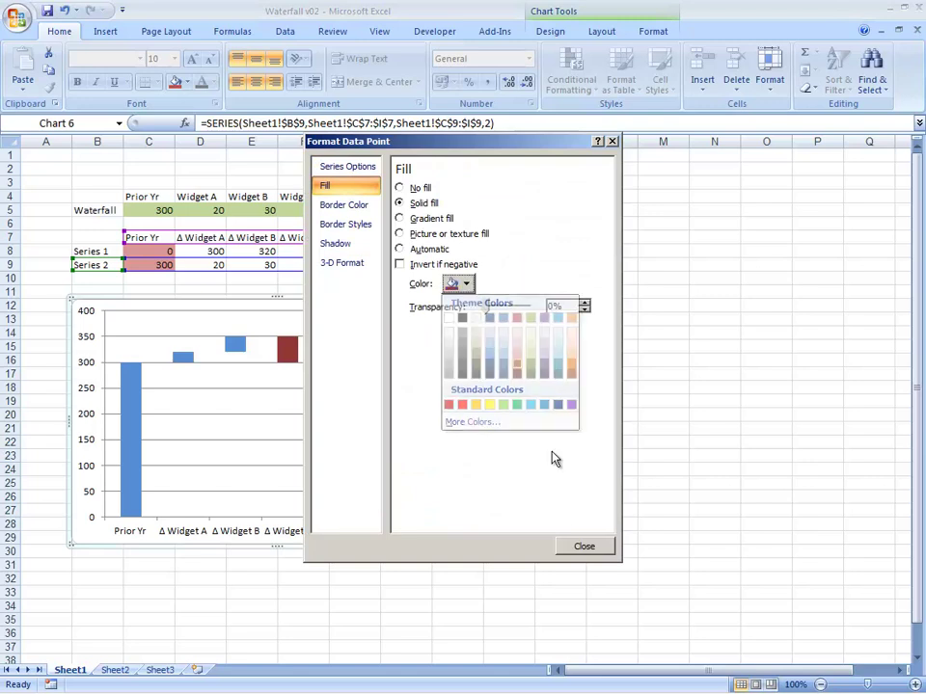
click(584, 548)
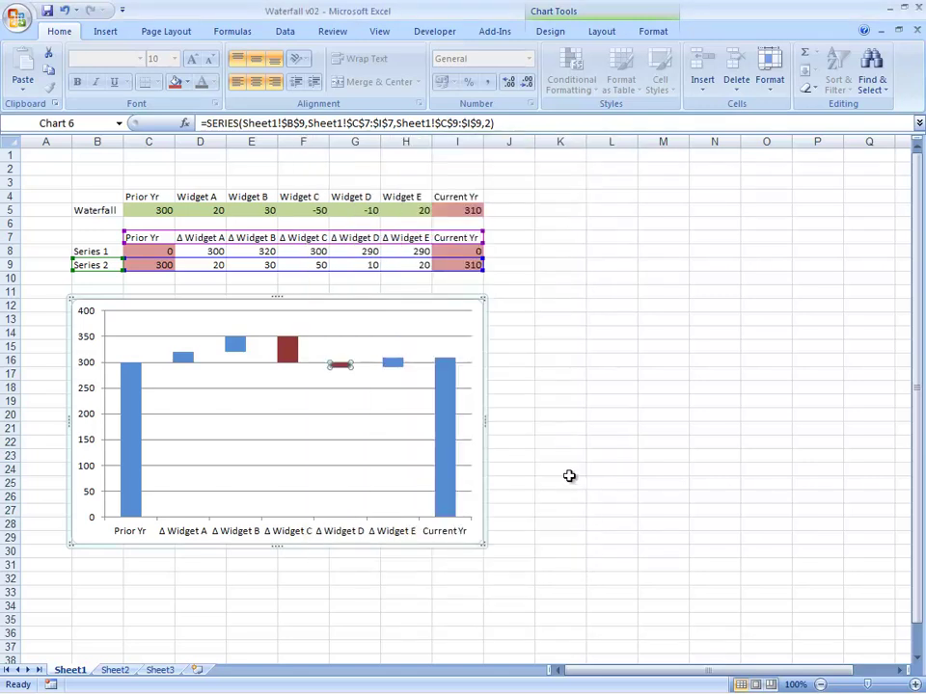
click(569, 476)
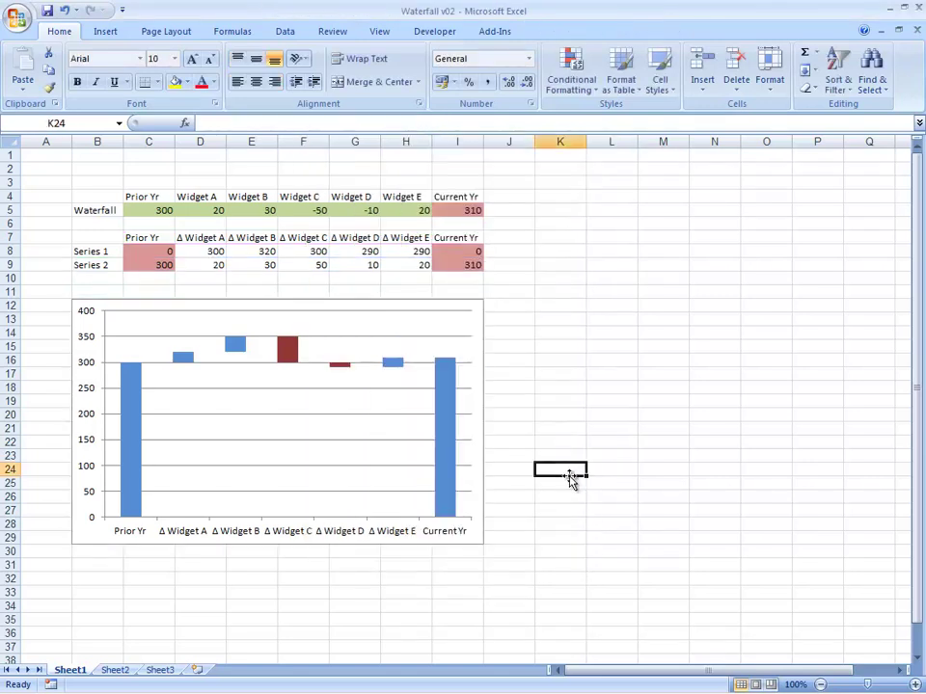
key(ctrl+Home)
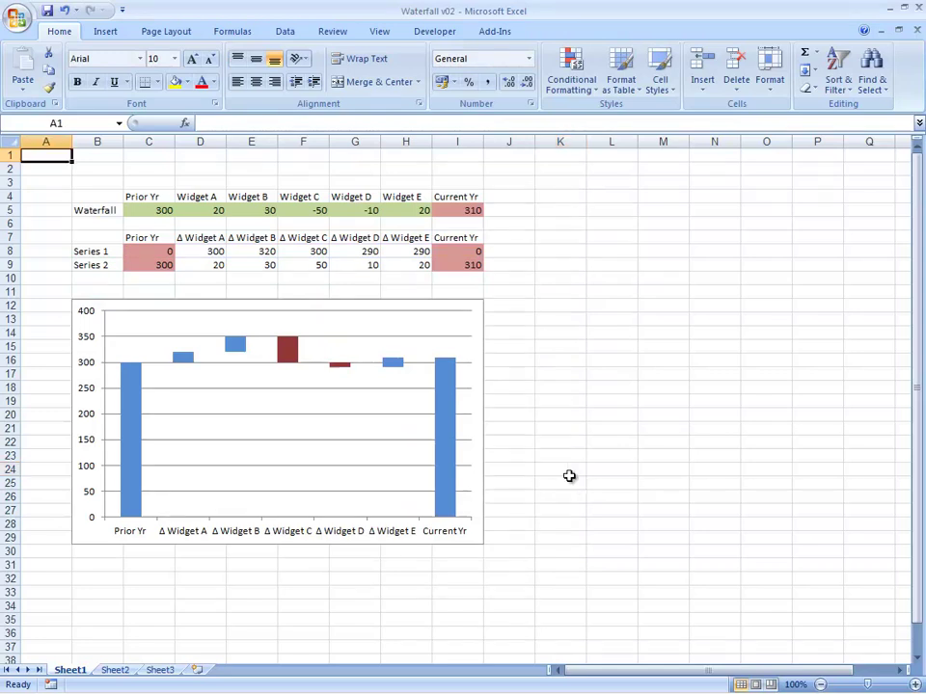